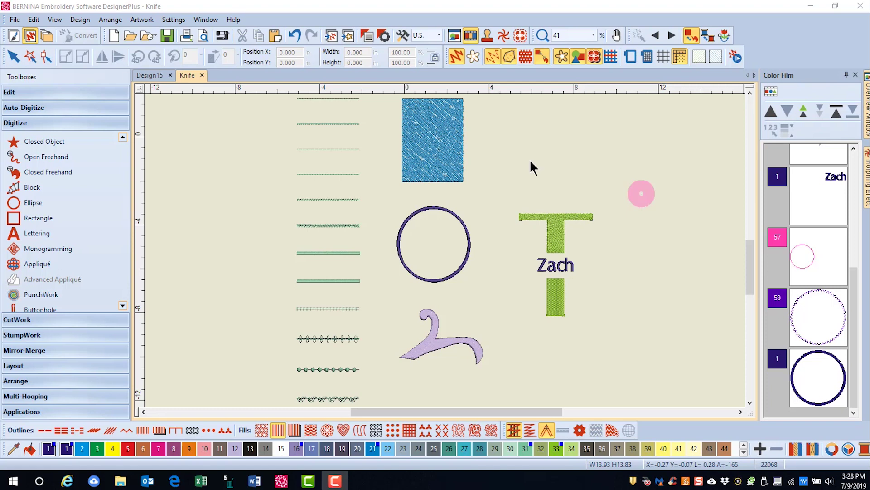
- Select and then deselect a stitch line, and expand the Edit toolbox containing the knife
{"action": "left_click", "coordinate": [315, 189]}
{"action": "left_click", "coordinate": [323, 175]}
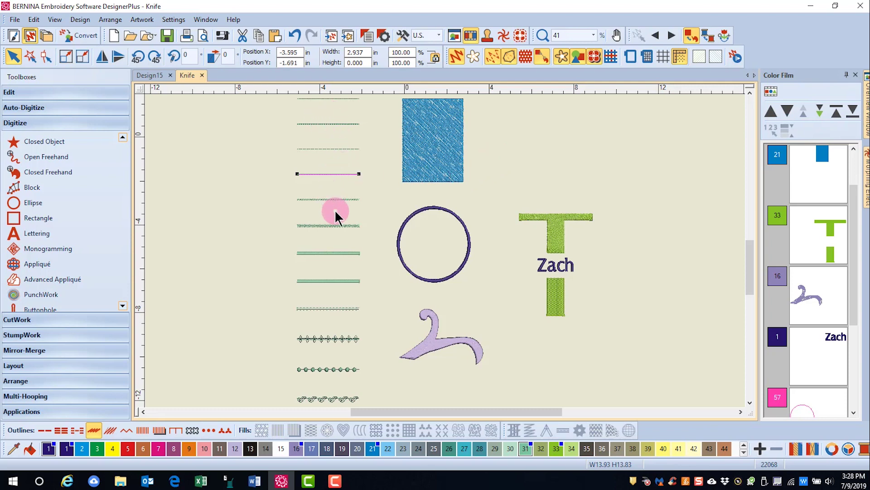
{"action": "left_click", "coordinate": [218, 157]}
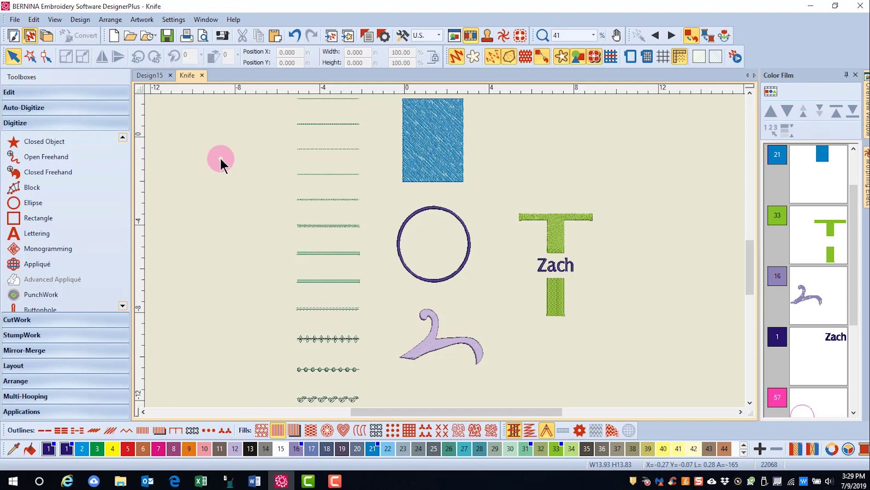
{"action": "left_click", "coordinate": [48, 91]}
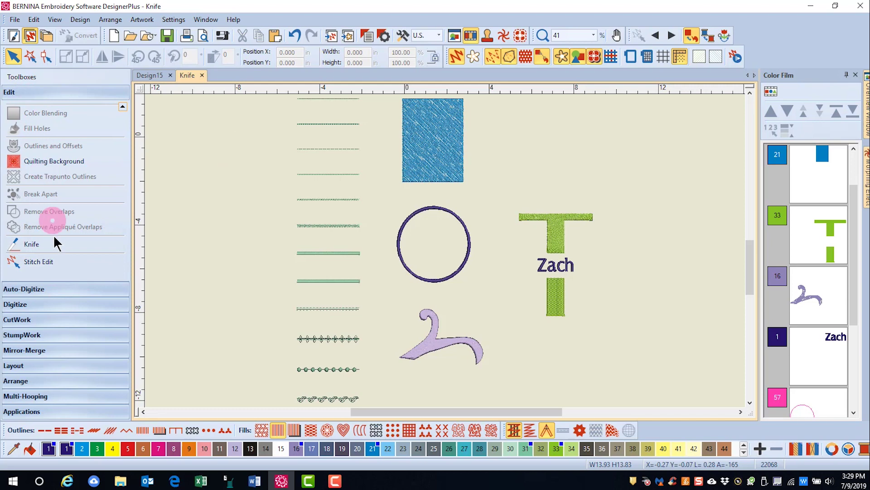
- Cut all stitch lines with one knife line running from above to below the rows
{"action": "left_click", "coordinate": [38, 251]}
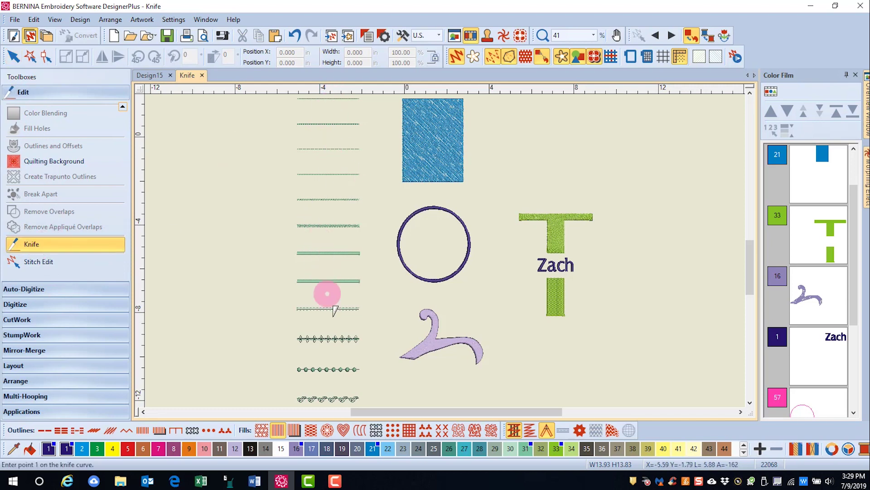
{"action": "left_click", "coordinate": [328, 91]}
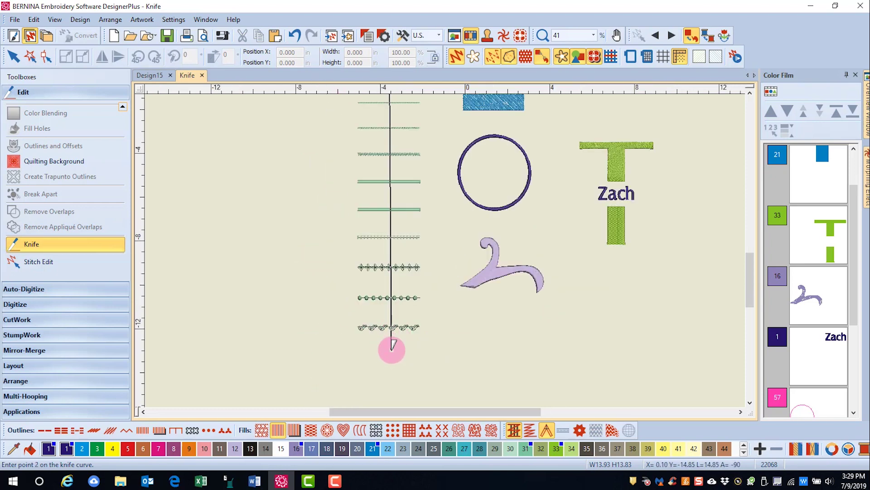
{"action": "left_click", "coordinate": [391, 348]}
{"action": "key", "text": "Return"}
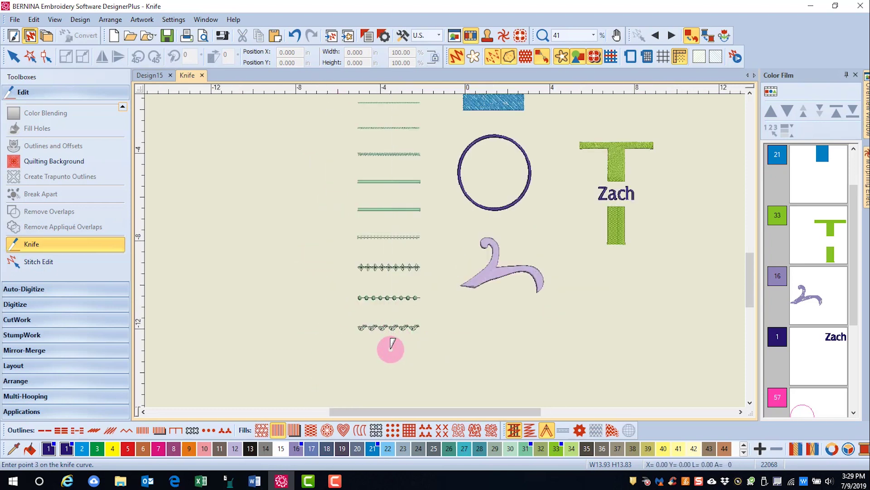
{"action": "left_click", "coordinate": [12, 57]}
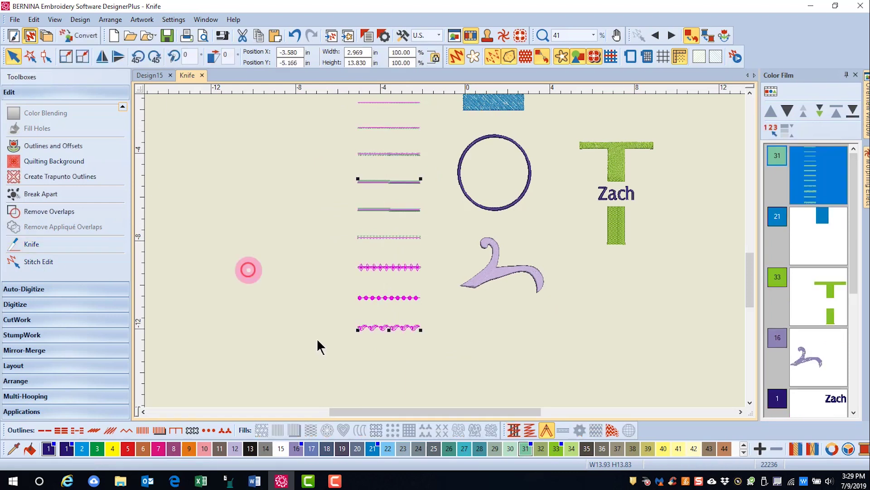
- Marquee-select the left halves of the cut stitch lines and nudge them left
{"action": "left_click", "coordinate": [383, 383]}
{"action": "left_click_drag", "start_coordinate": [438, 110], "coordinate": [447, 355]}
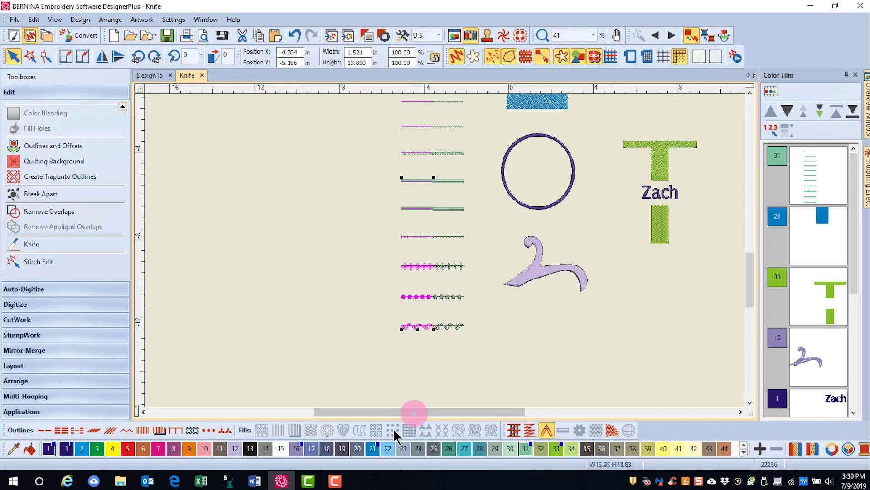
{"action": "key", "text": "Left"}
{"action": "key", "text": "Left"}
{"action": "key", "text": "Left"}
{"action": "key", "text": "Left"}
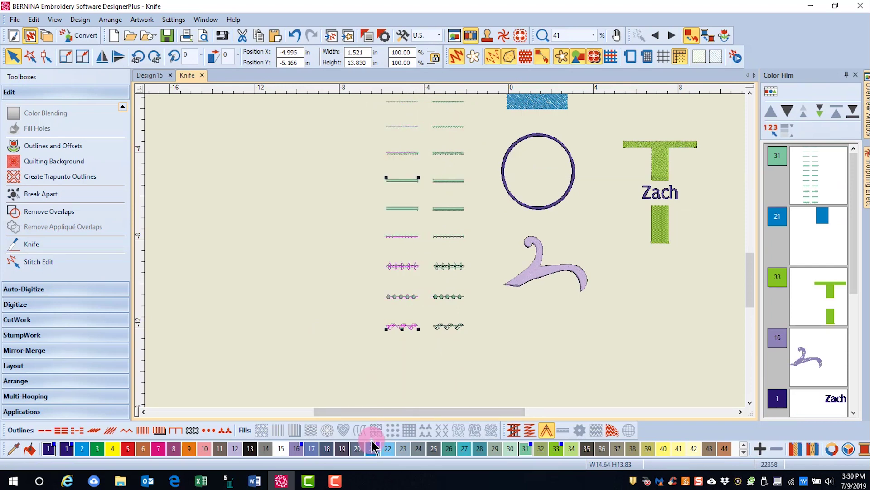
- Zoom in on the blue rectangle and select it
{"action": "mouse_move", "coordinate": [750, 284]}
{"action": "left_mouse_down"}
{"action": "mouse_move", "coordinate": [750, 265]}
{"action": "mouse_move", "coordinate": [751, 273]}
{"action": "left_mouse_up"}
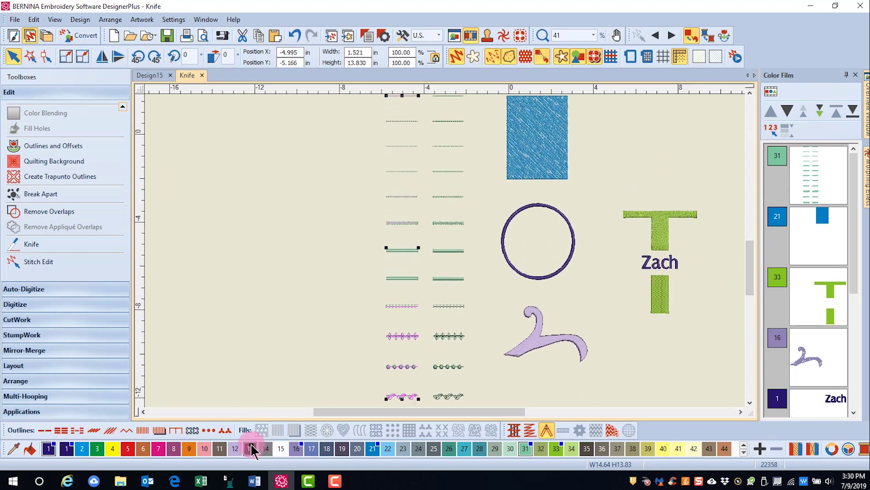
{"action": "scroll", "coordinate": [553, 182], "scroll_direction": "up", "scroll_amount": 2}
{"action": "scroll", "coordinate": [444, 256], "scroll_direction": "up", "scroll_amount": 1}
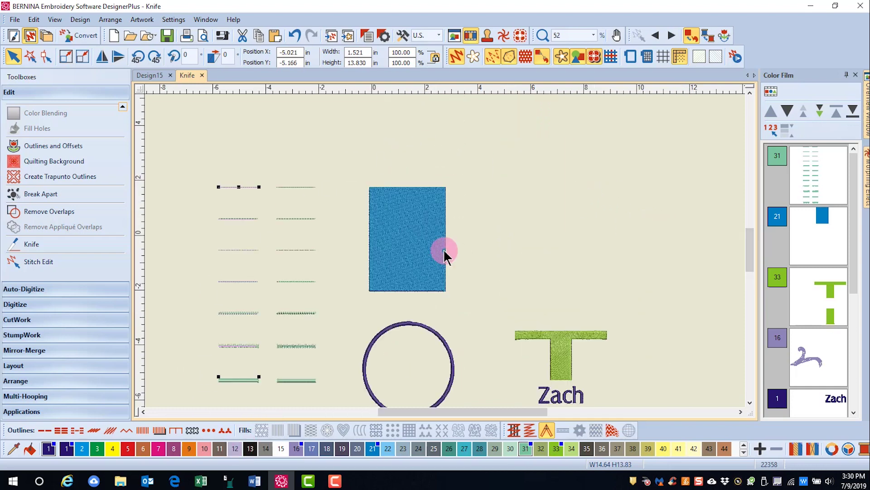
{"action": "left_click", "coordinate": [413, 252]}
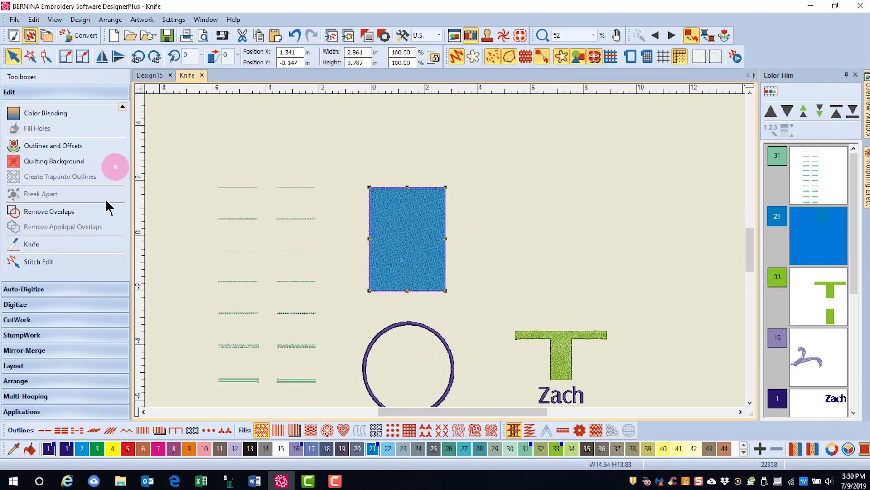
- Cut the blue rectangle with a wavy knife curve running from its left side to its right side
{"action": "left_click", "coordinate": [42, 249]}
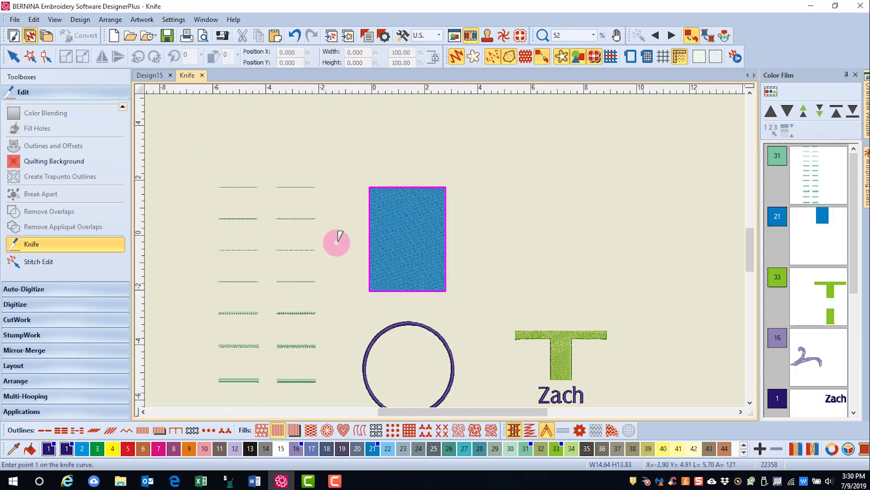
{"action": "left_click", "coordinate": [372, 213]}
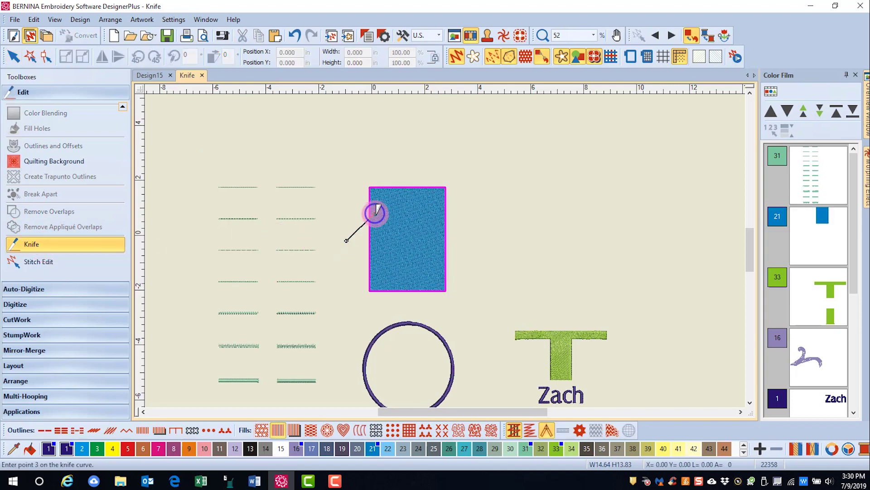
{"action": "left_click", "coordinate": [404, 250]}
{"action": "left_click", "coordinate": [411, 250]}
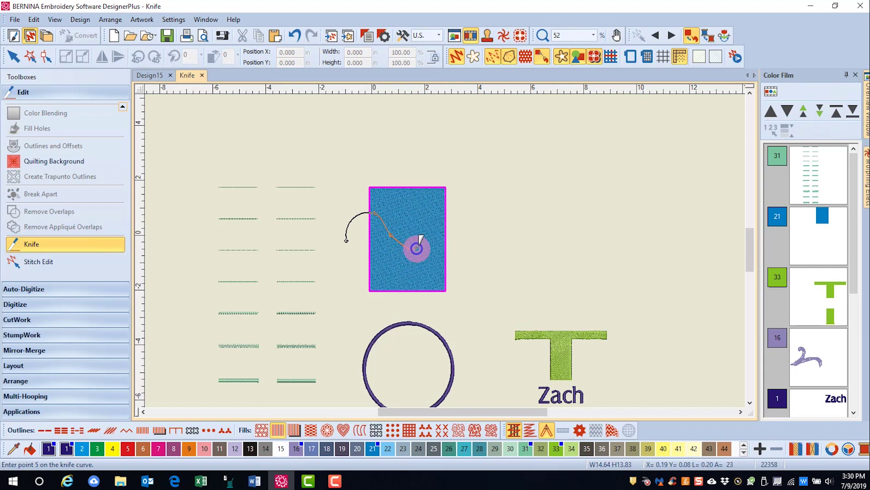
{"action": "left_click", "coordinate": [429, 224]}
{"action": "left_click", "coordinate": [429, 223]}
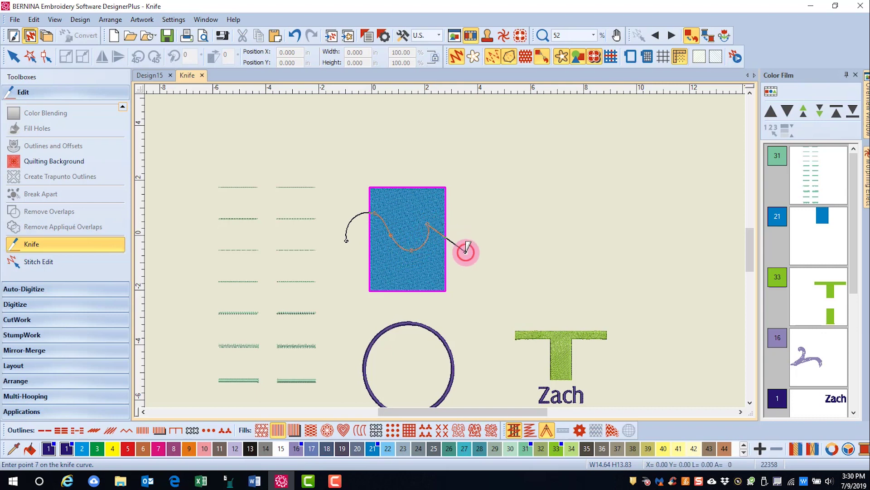
{"action": "left_click", "coordinate": [465, 249]}
{"action": "key", "text": "Return"}
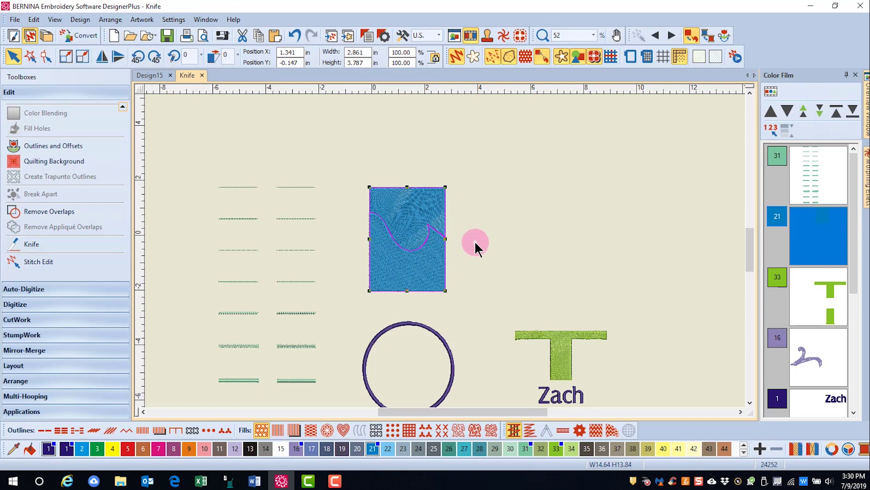
- Select the upper rectangle piece and nudge it upward to open a curved gap
{"action": "left_click", "coordinate": [428, 208]}
{"action": "left_click", "coordinate": [542, 204]}
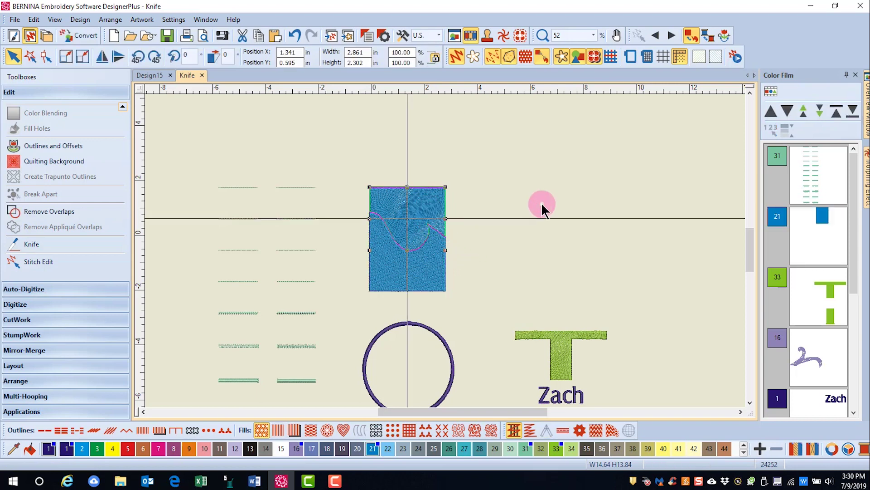
{"action": "key", "text": "Up"}
{"action": "key", "text": "Up"}
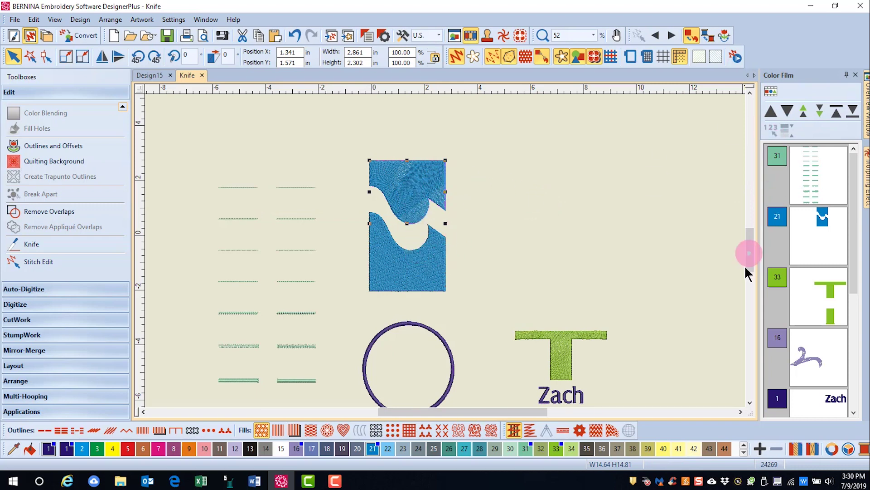
{"action": "left_click_drag", "start_coordinate": [749, 259], "coordinate": [758, 279]}
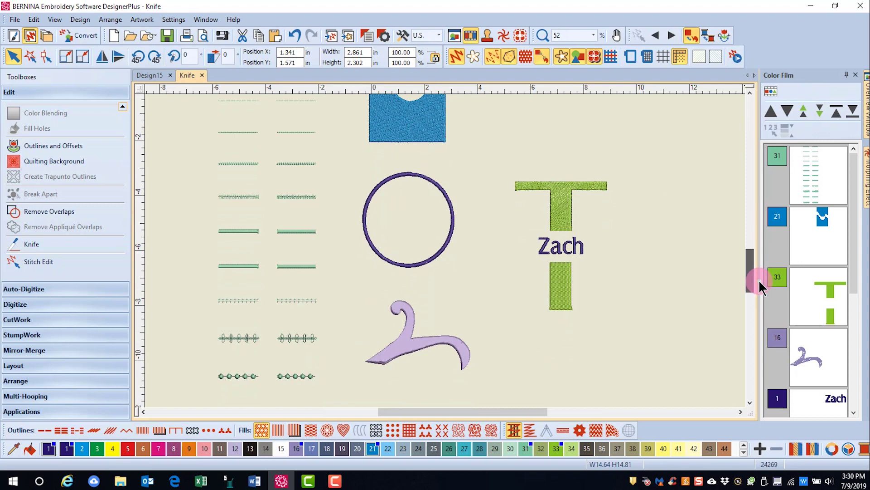
- Break the purple circle outline apart and select all its parts
{"action": "left_click", "coordinate": [442, 189]}
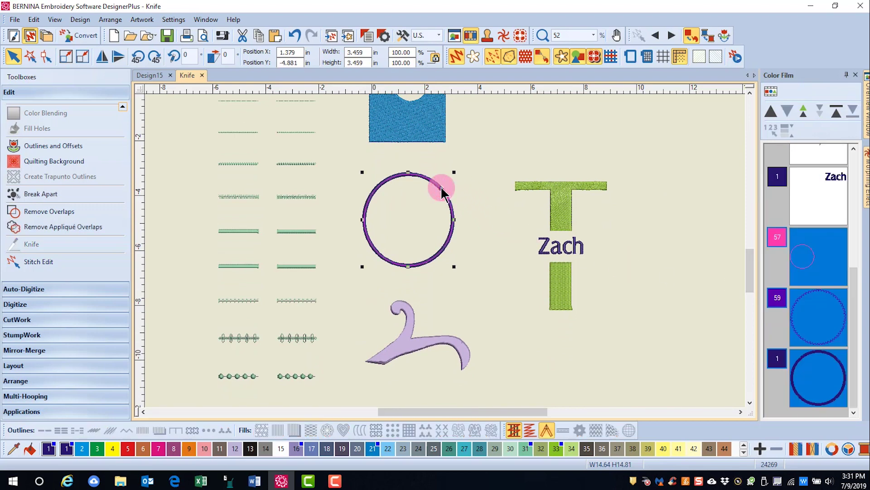
{"action": "left_click", "coordinate": [42, 198]}
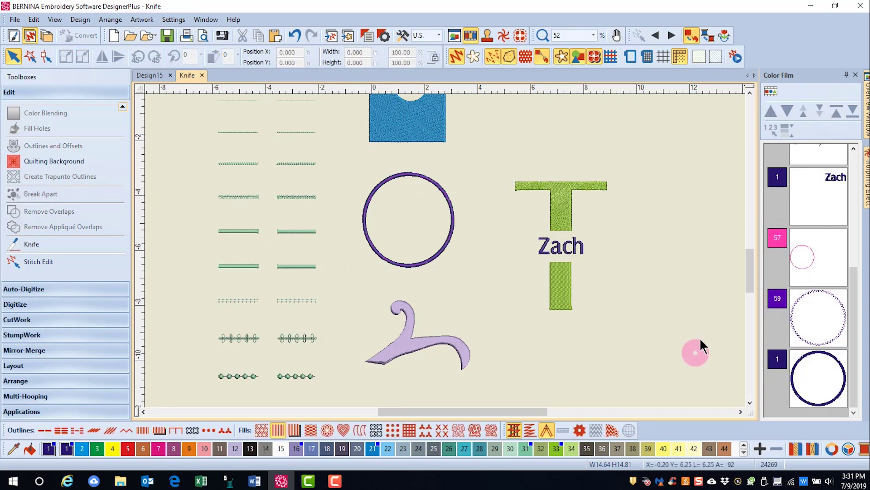
{"action": "left_click", "coordinate": [443, 267]}
{"action": "left_click", "coordinate": [458, 247]}
{"action": "left_click", "coordinate": [436, 252]}
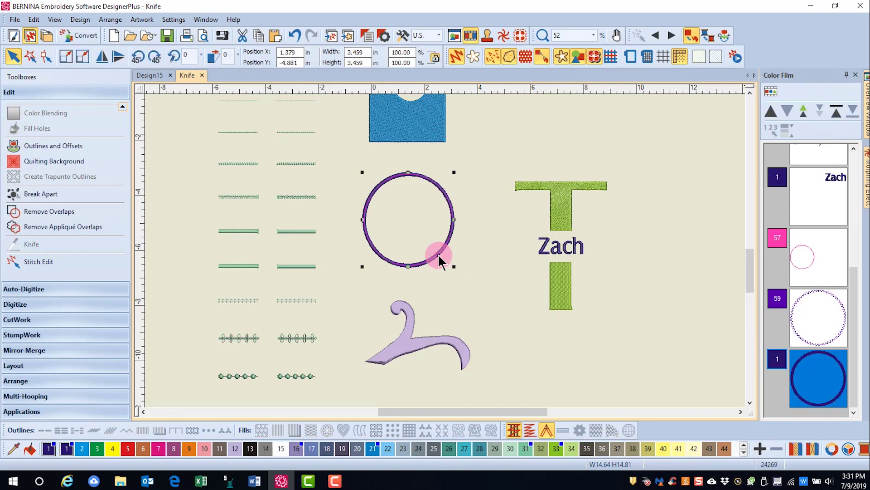
{"action": "left_click", "coordinate": [65, 195]}
{"action": "left_click", "coordinate": [491, 307]}
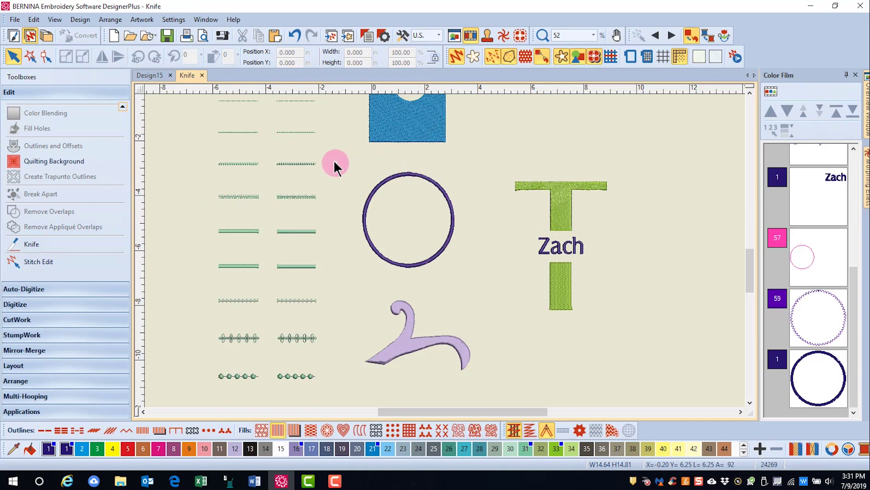
{"action": "left_click_drag", "start_coordinate": [339, 159], "coordinate": [457, 250]}
{"action": "left_click_drag", "start_coordinate": [488, 290], "coordinate": [485, 284]}
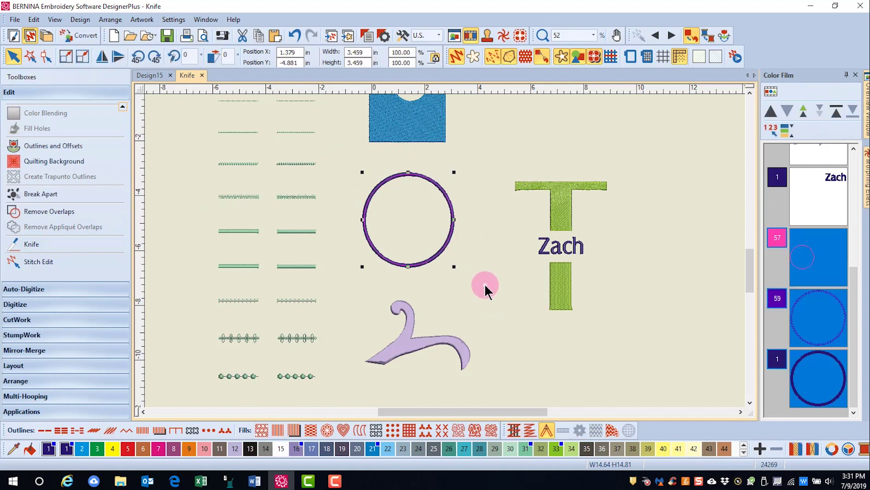
- Cut the circle straight across with the knife and nudge the top half upward
{"action": "left_click", "coordinate": [24, 246]}
{"action": "left_click", "coordinate": [340, 218]}
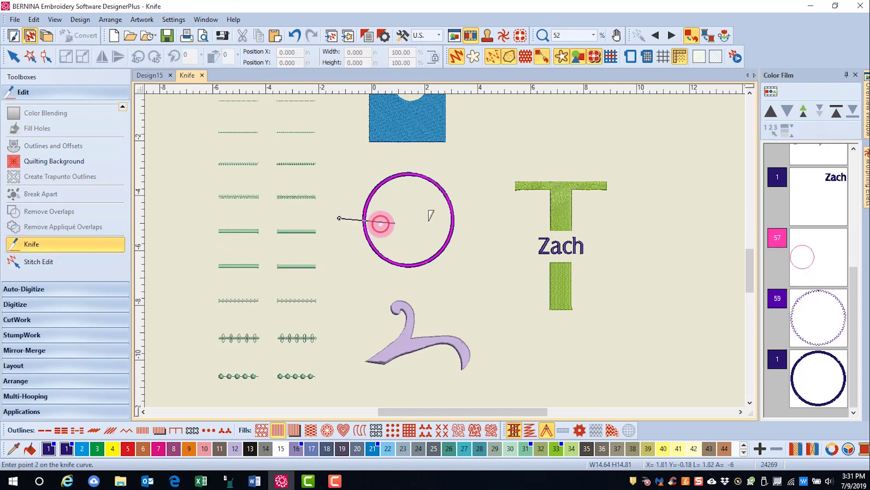
{"action": "left_click", "coordinate": [500, 217]}
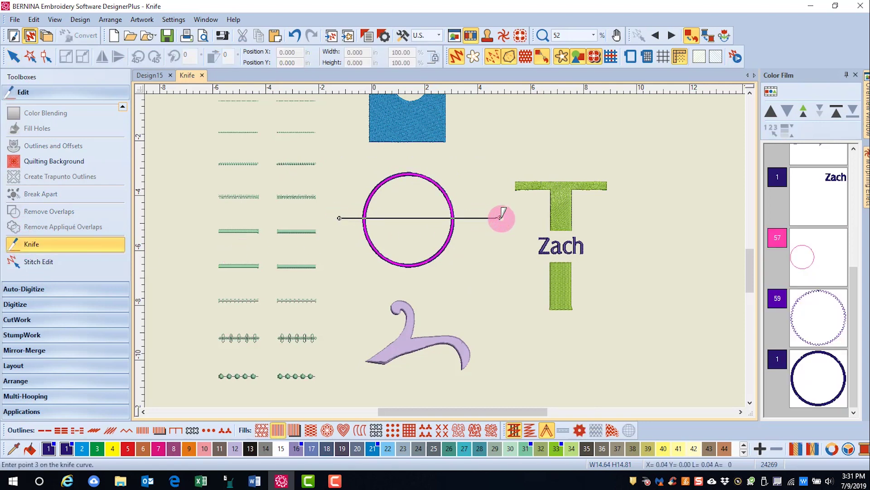
{"action": "key", "text": "Return"}
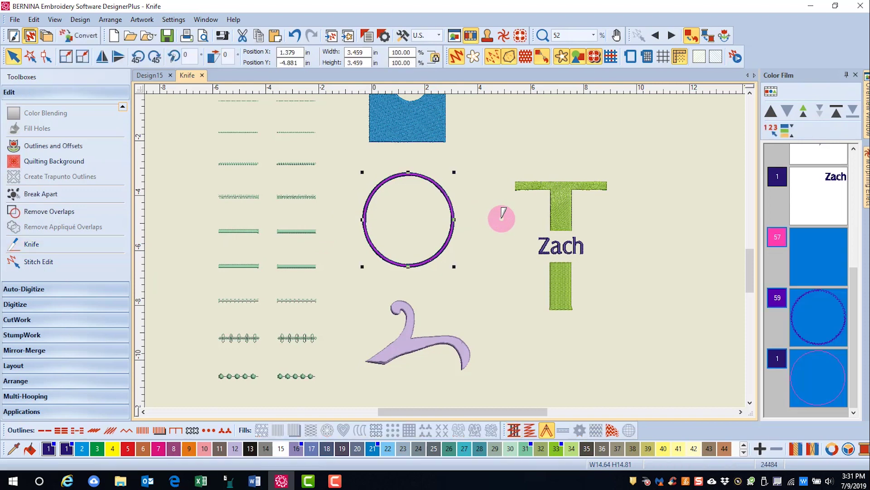
{"action": "left_click", "coordinate": [430, 175]}
{"action": "left_click_drag", "start_coordinate": [342, 162], "coordinate": [484, 236]}
{"action": "key", "text": "Up"}
{"action": "key", "text": "Up"}
{"action": "key", "text": "Up"}
{"action": "key", "text": "Up"}
{"action": "key", "text": "Up"}
{"action": "key", "text": "Up"}
{"action": "key", "text": "Up"}
{"action": "key", "text": "Up"}
{"action": "key", "text": "Up"}
{"action": "key", "text": "Up"}
{"action": "key", "text": "Up"}
{"action": "key", "text": "Up"}
{"action": "key", "text": "Up"}
{"action": "key", "text": "Up"}
{"action": "key", "text": "Up"}
{"action": "key", "text": "Up"}
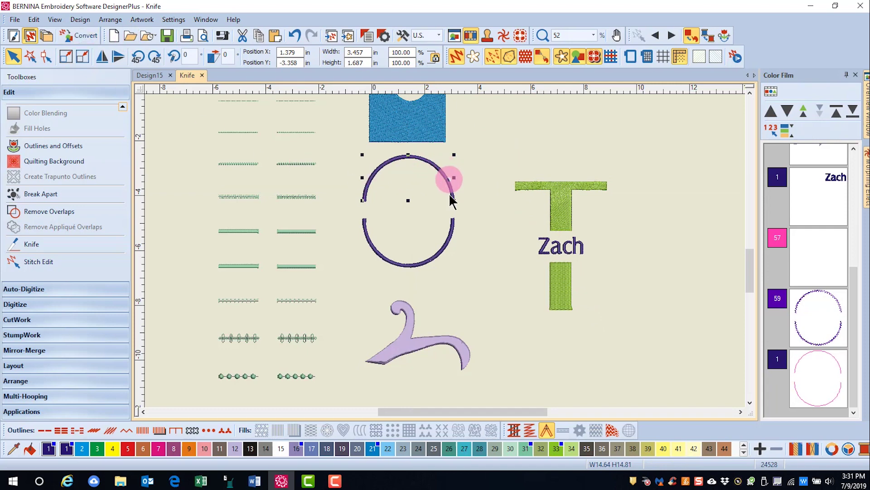
{"action": "left_click", "coordinate": [34, 20]}
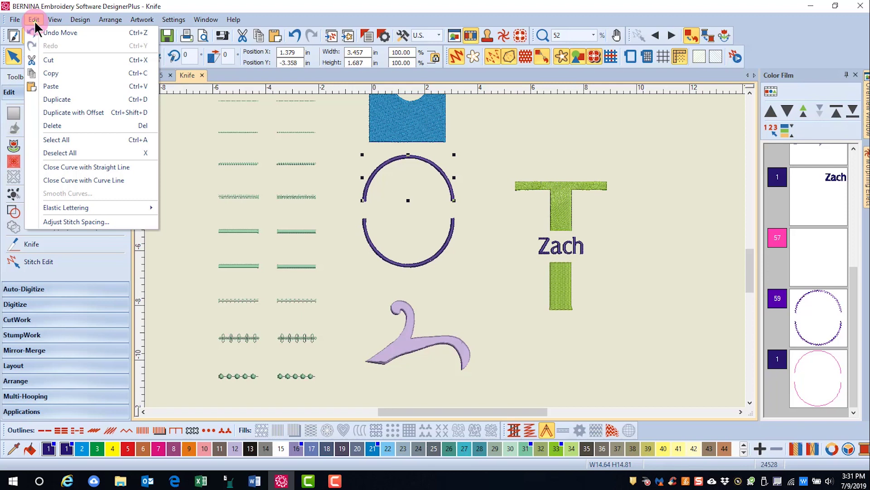
- Close the top and lower circle halves each with a straight line, then deselect
{"action": "left_click", "coordinate": [72, 168]}
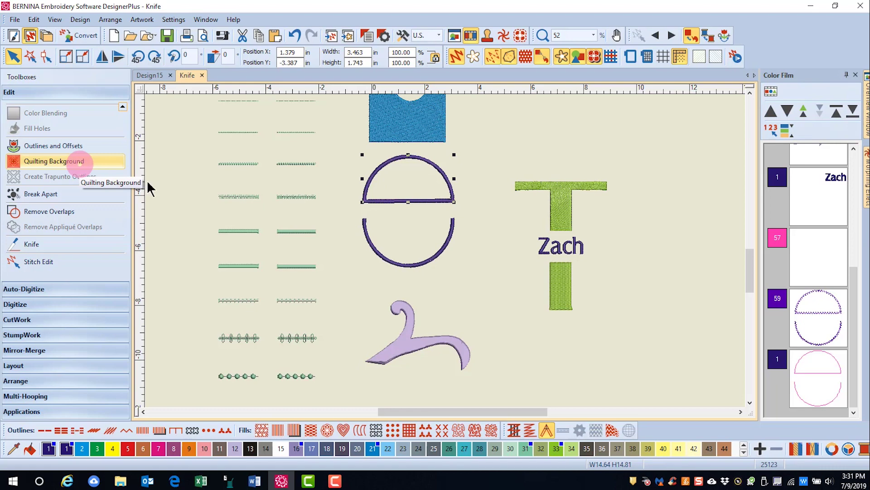
{"action": "left_click_drag", "start_coordinate": [342, 205], "coordinate": [486, 282]}
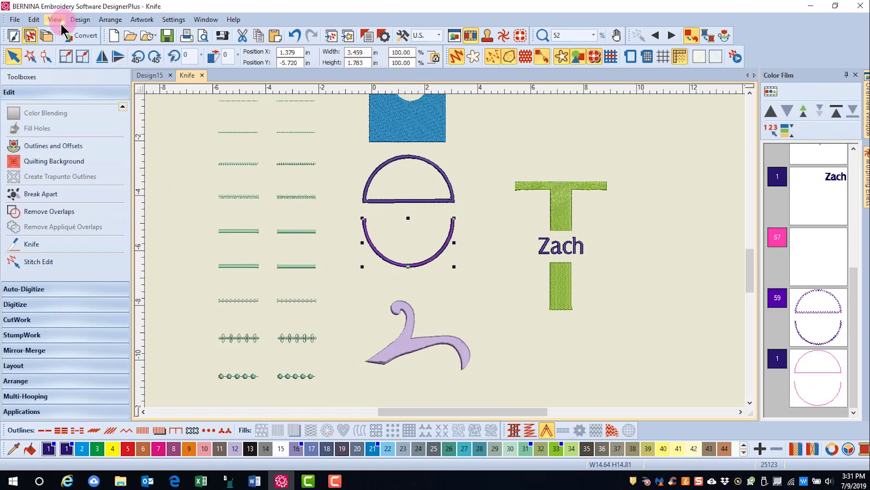
{"action": "left_click", "coordinate": [34, 20]}
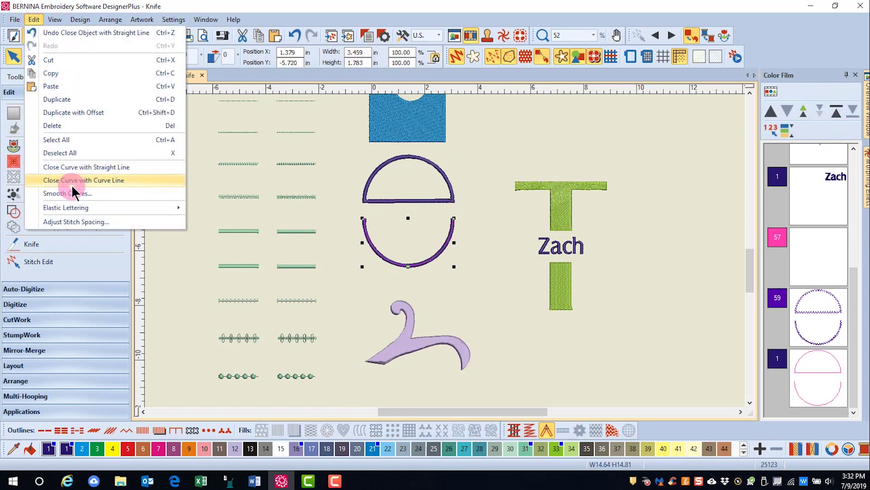
{"action": "left_click", "coordinate": [75, 169]}
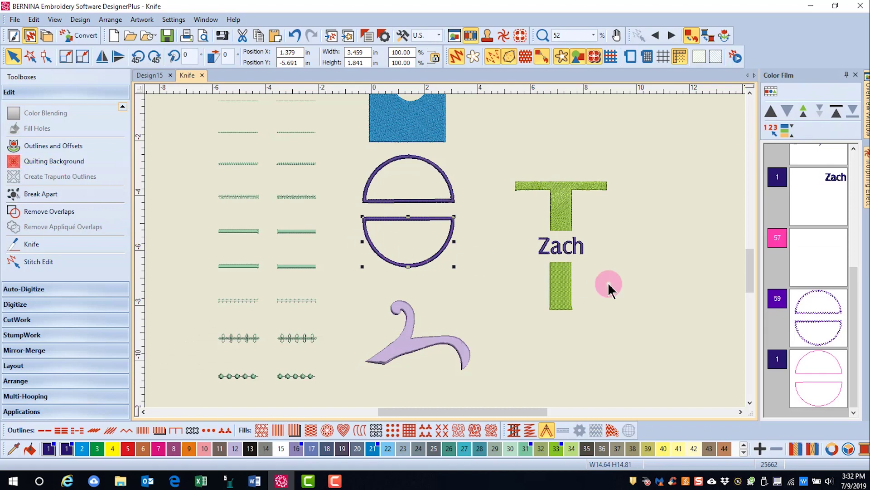
{"action": "left_click", "coordinate": [625, 247]}
- Clear the selection and move down to the lilac hanger, zooming in until it fills the window
{"action": "key", "text": "c"}
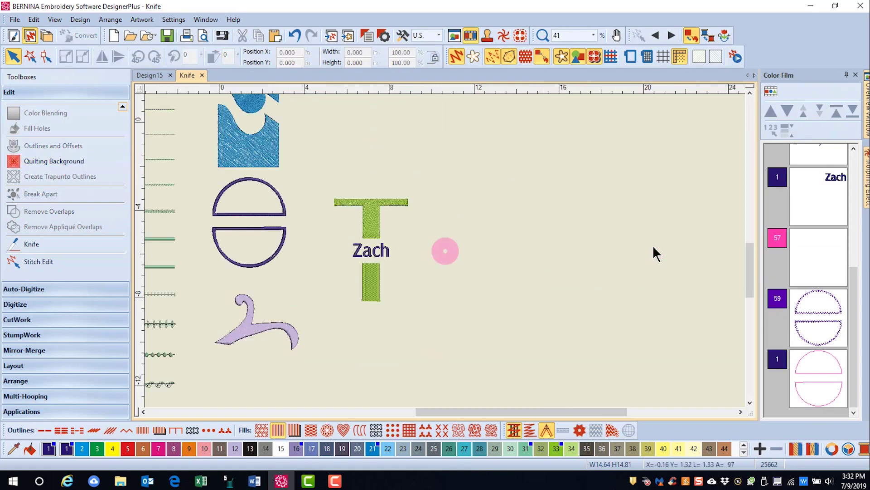
{"action": "scroll", "coordinate": [368, 238], "scroll_direction": "up", "scroll_amount": 1}
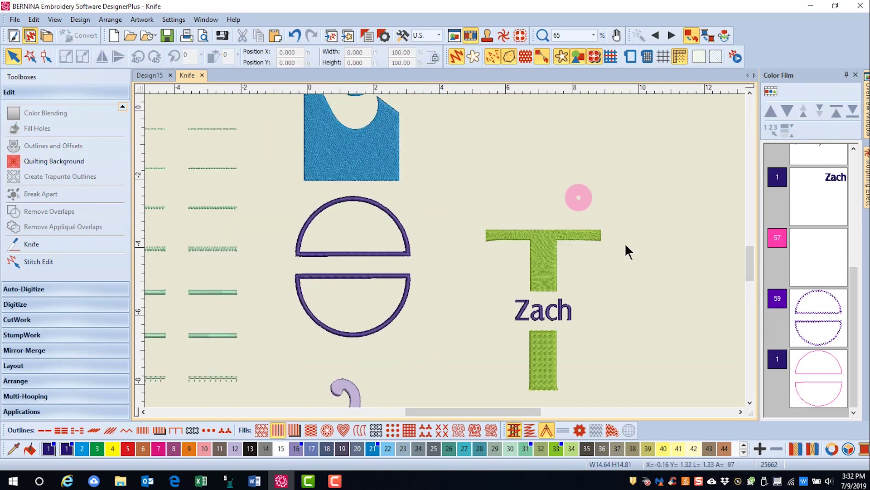
{"action": "mouse_move", "coordinate": [855, 311]}
{"action": "left_mouse_down"}
{"action": "mouse_move", "coordinate": [841, 198]}
{"action": "mouse_move", "coordinate": [843, 311]}
{"action": "left_mouse_up"}
{"action": "left_click_drag", "start_coordinate": [749, 251], "coordinate": [751, 267]}
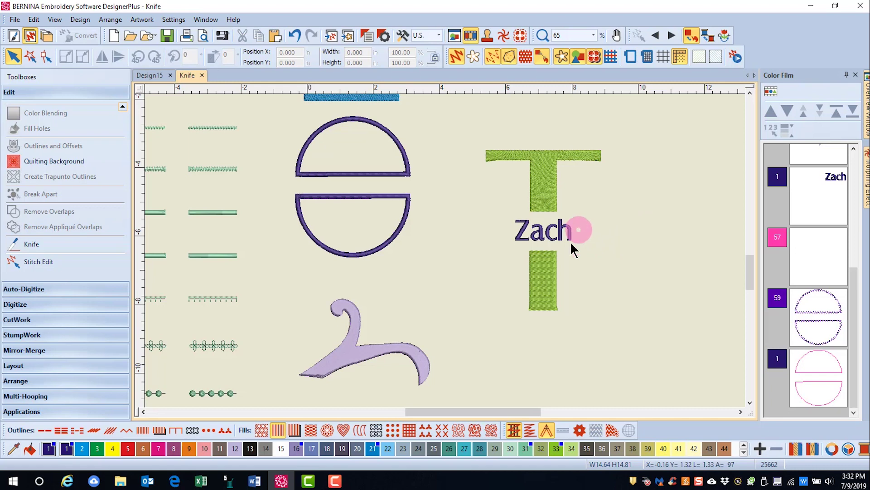
{"action": "scroll", "coordinate": [443, 408], "scroll_direction": "down", "scroll_amount": 1}
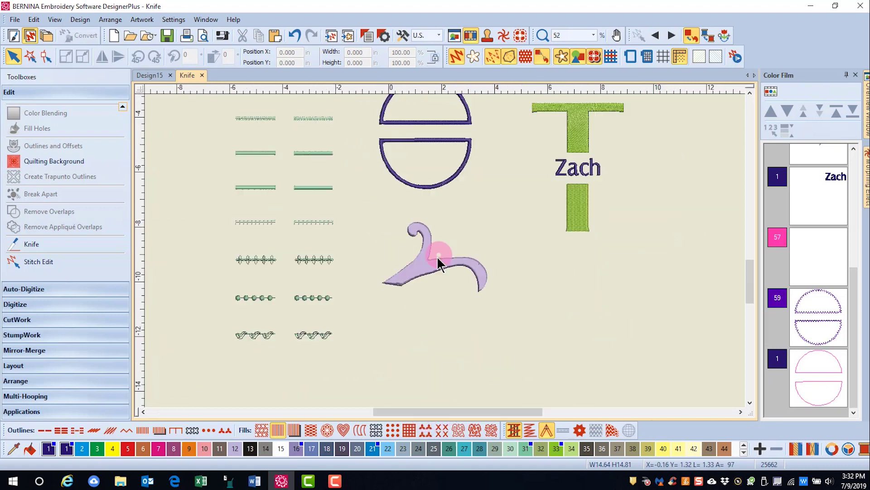
{"action": "scroll", "coordinate": [420, 276], "scroll_direction": "up", "scroll_amount": 5}
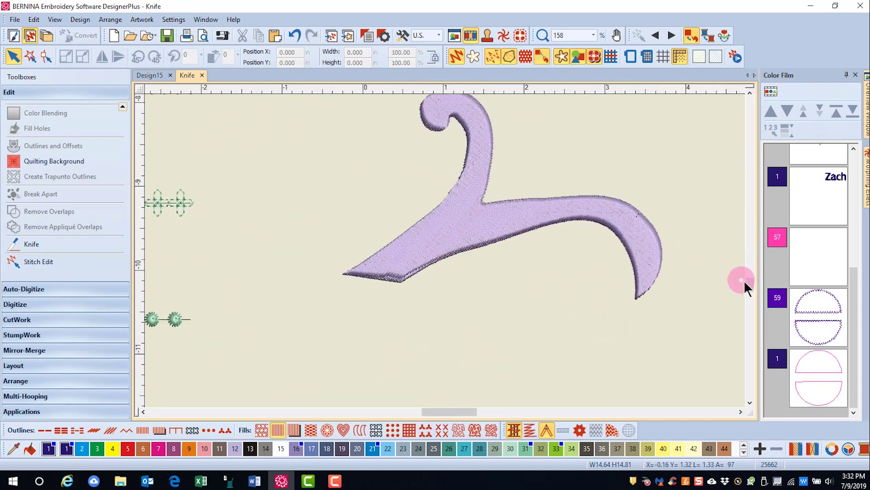
{"action": "left_click_drag", "start_coordinate": [750, 284], "coordinate": [750, 282]}
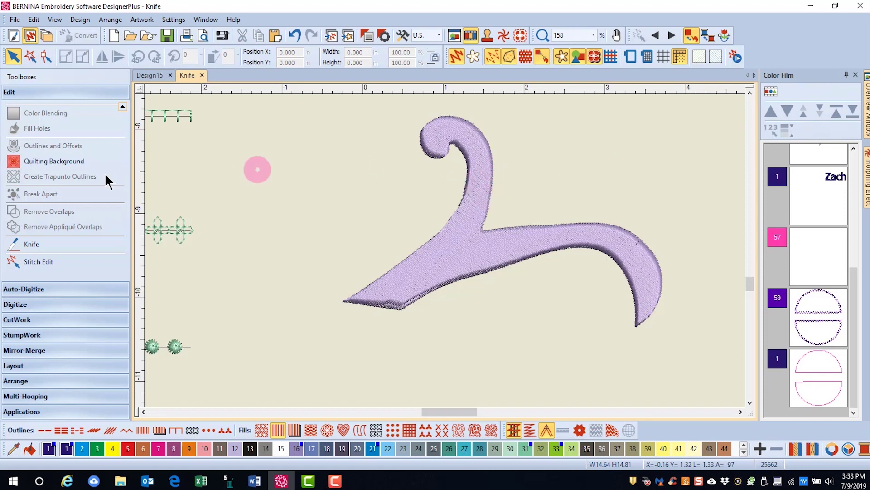
- Knife-cut across the hanger's neck, separating the hook from the lower bar
{"action": "left_click", "coordinate": [34, 245]}
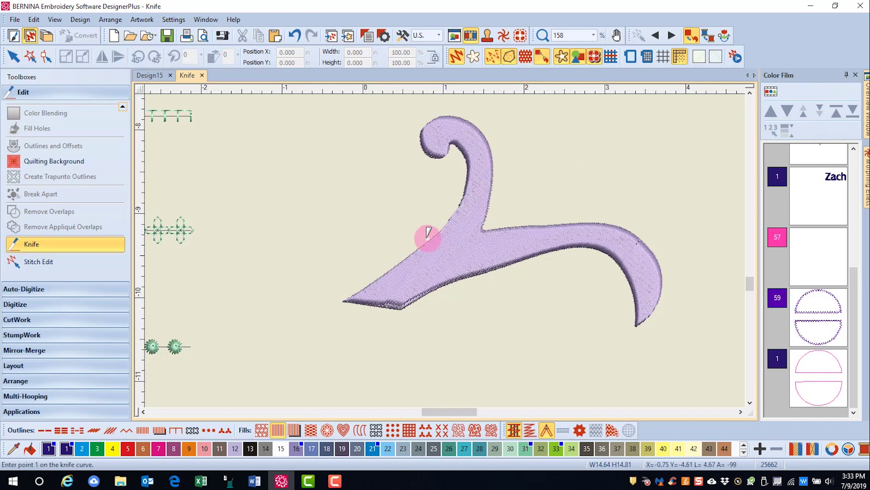
{"action": "left_click", "coordinate": [423, 242]}
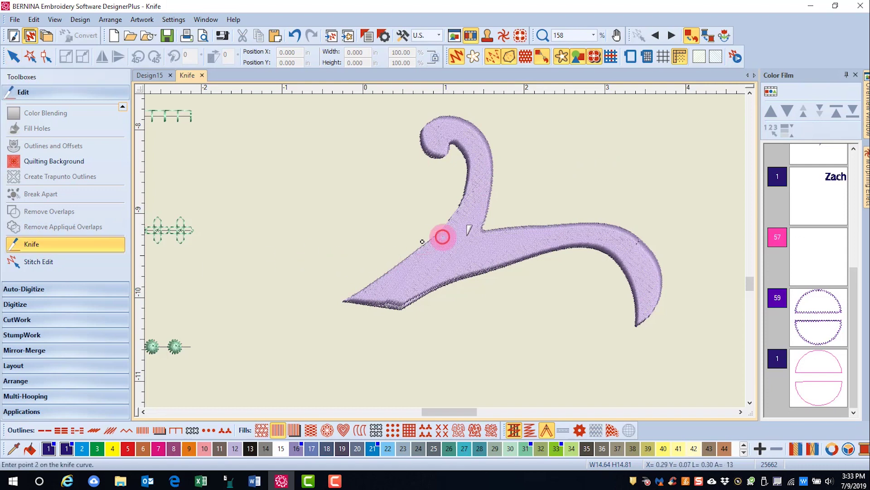
{"action": "left_click", "coordinate": [498, 227]}
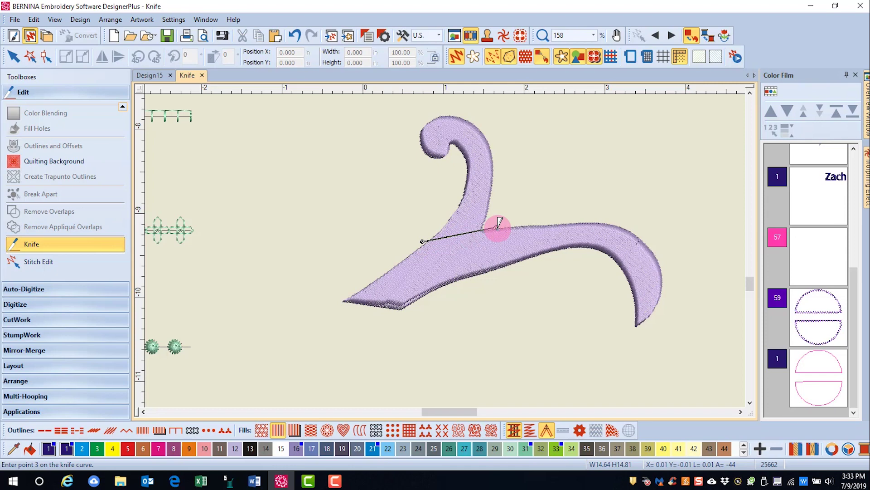
{"action": "key", "text": "Return"}
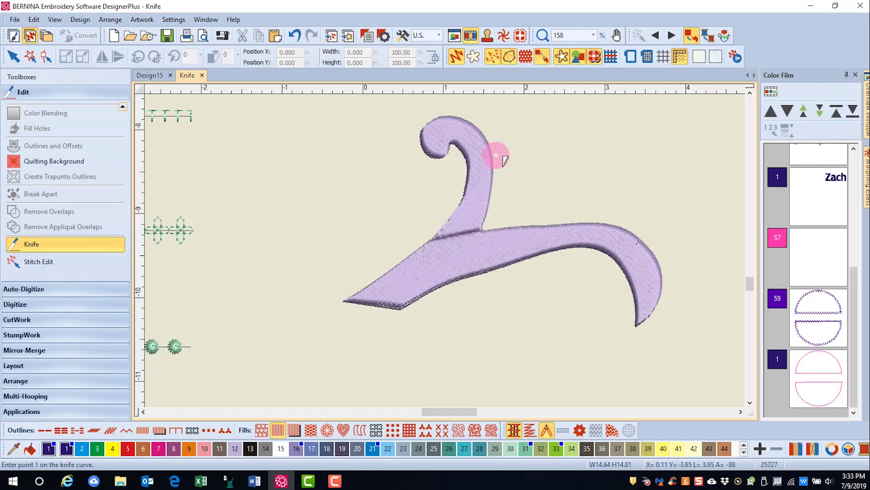
{"action": "left_click", "coordinate": [11, 56]}
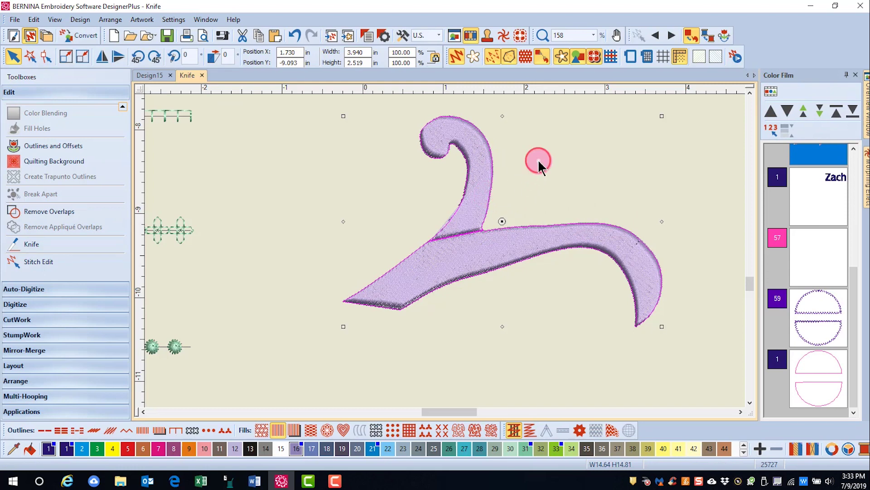
- Add stitch angle lines across the hook piece so its fill follows the curve
{"action": "left_click", "coordinate": [480, 182]}
{"action": "left_click", "coordinate": [122, 107]}
{"action": "left_click", "coordinate": [122, 107]}
{"action": "left_click", "coordinate": [122, 108]}
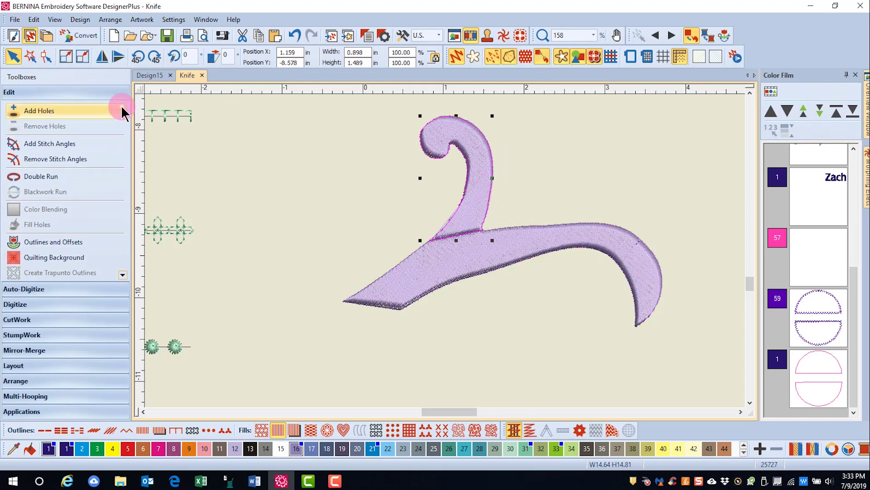
{"action": "left_click", "coordinate": [56, 143]}
{"action": "left_click", "coordinate": [444, 121]}
{"action": "left_click", "coordinate": [439, 108]}
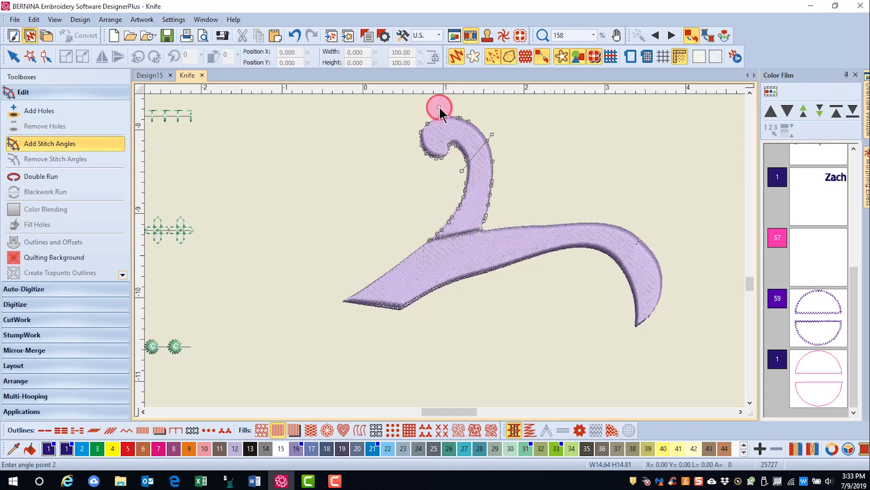
{"action": "left_click", "coordinate": [515, 185]}
{"action": "left_click", "coordinate": [438, 217]}
{"action": "left_click", "coordinate": [507, 217]}
{"action": "key", "text": "Return"}
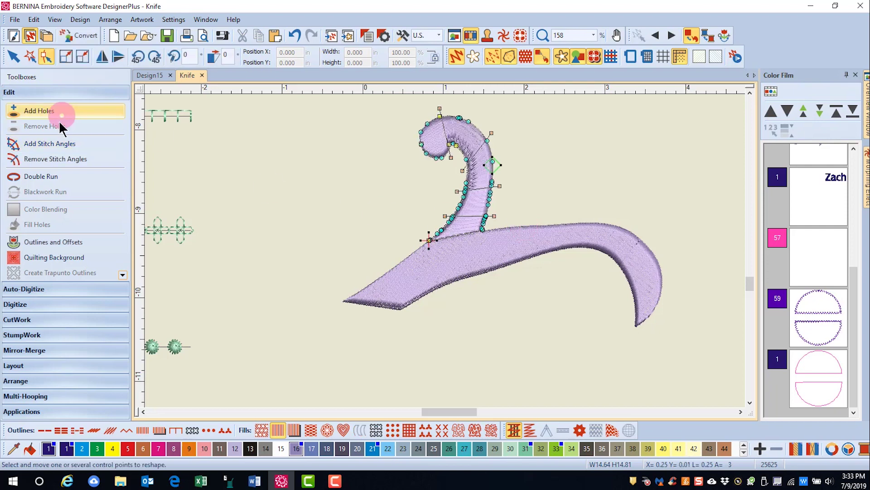
{"action": "key", "text": "Escape"}
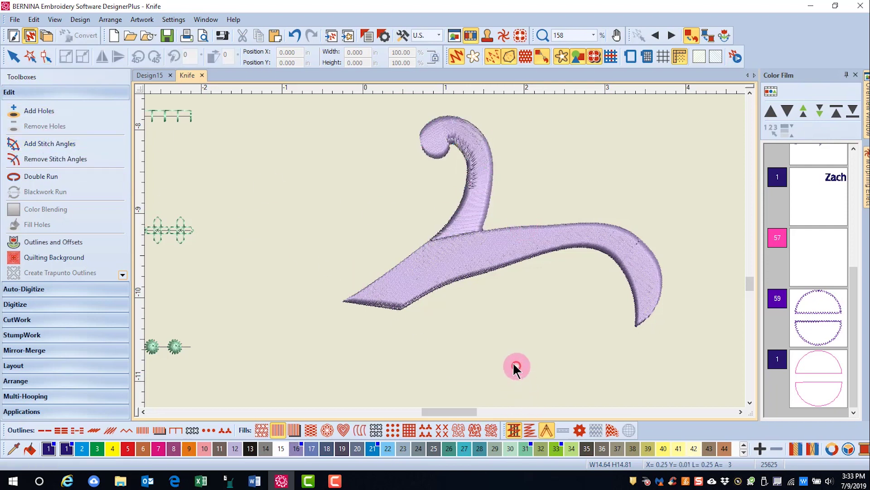
- Add three stitch angle lines across the blade piece, including two near its right end
{"action": "left_click", "coordinate": [450, 271]}
{"action": "left_click", "coordinate": [43, 150]}
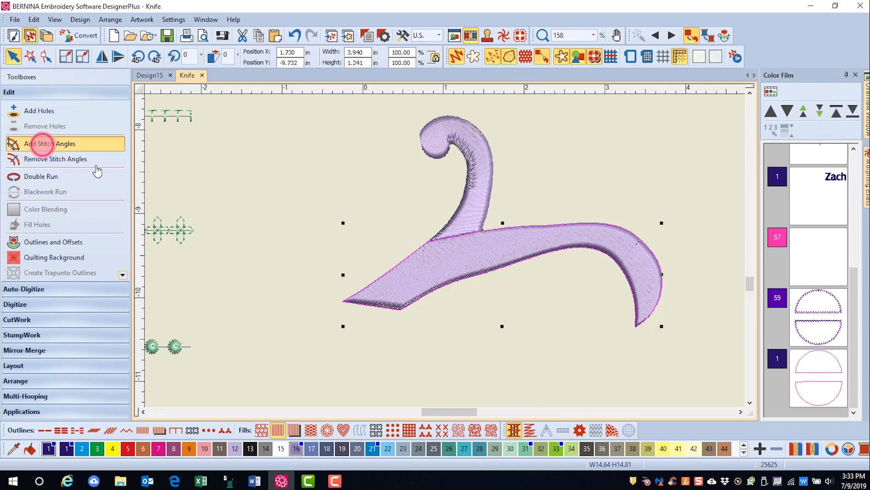
{"action": "left_click", "coordinate": [506, 219]}
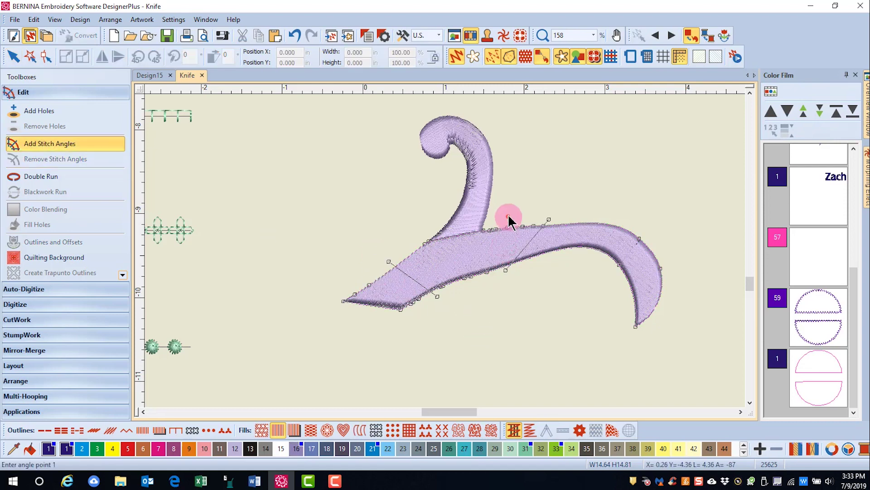
{"action": "left_click", "coordinate": [500, 276]}
{"action": "left_click", "coordinate": [595, 256]}
{"action": "left_click", "coordinate": [615, 218]}
{"action": "left_click", "coordinate": [627, 304]}
{"action": "left_click", "coordinate": [661, 313]}
{"action": "key", "text": "Return"}
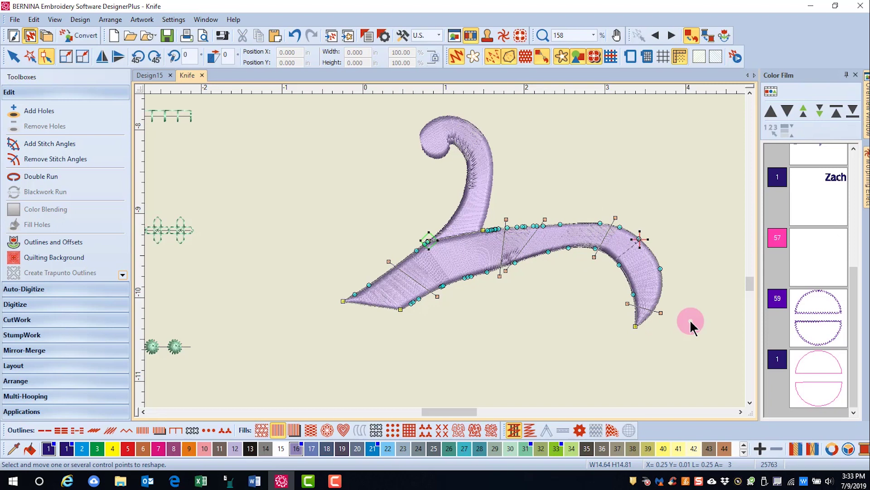